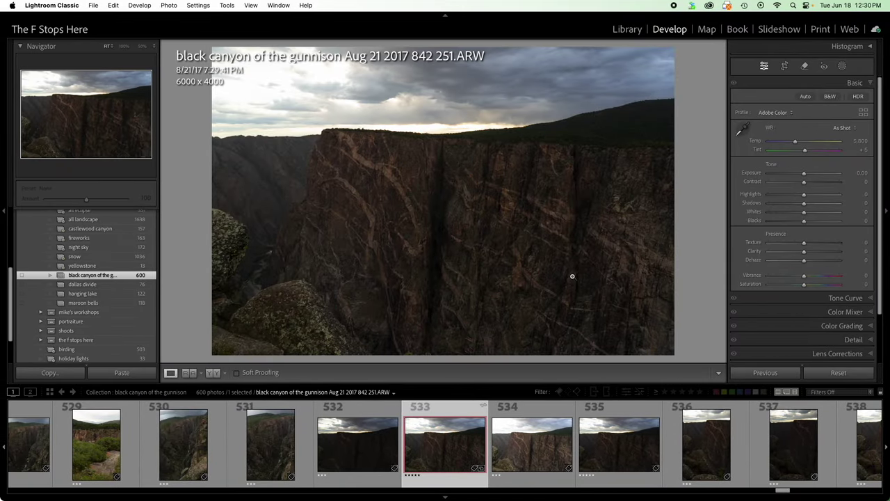
Step: Draw a radial gradient over the cliff centre with Feather 0 and Exposure -4.00, shifted up-right
{"action": "left_click", "coordinate": [841, 66]}
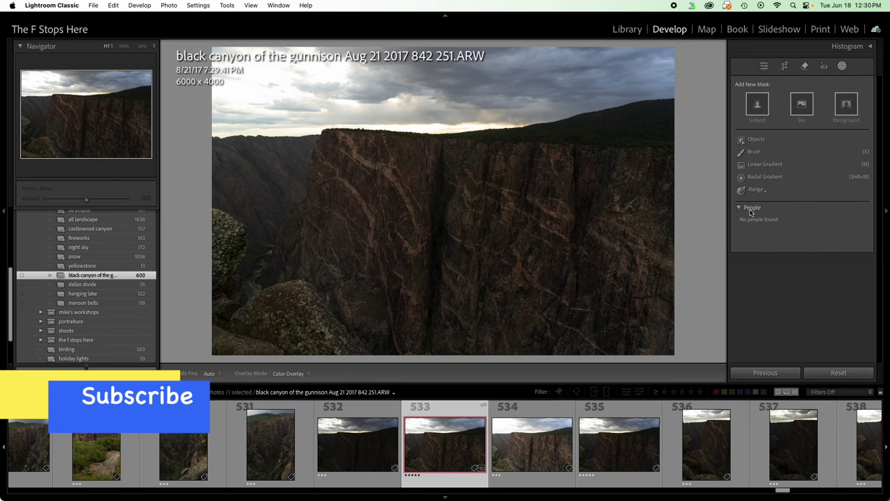
{"action": "left_click", "coordinate": [765, 177]}
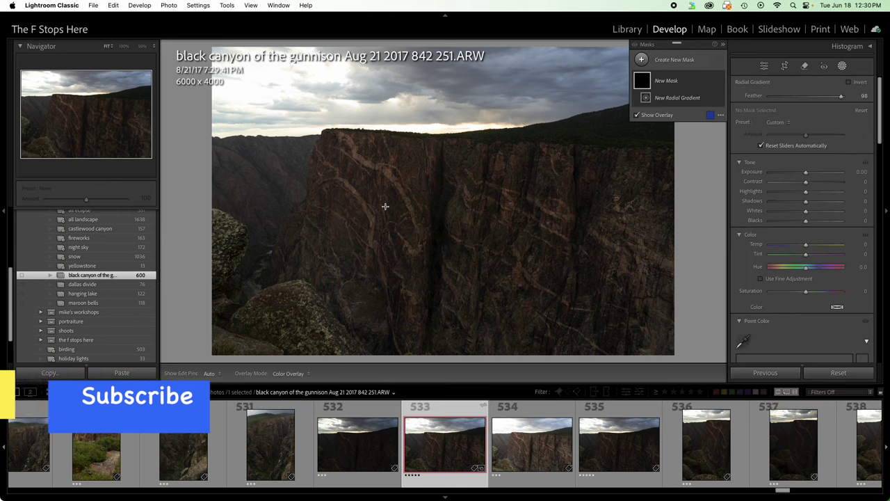
{"action": "left_click_drag", "start_coordinate": [435, 208], "coordinate": [547, 327]}
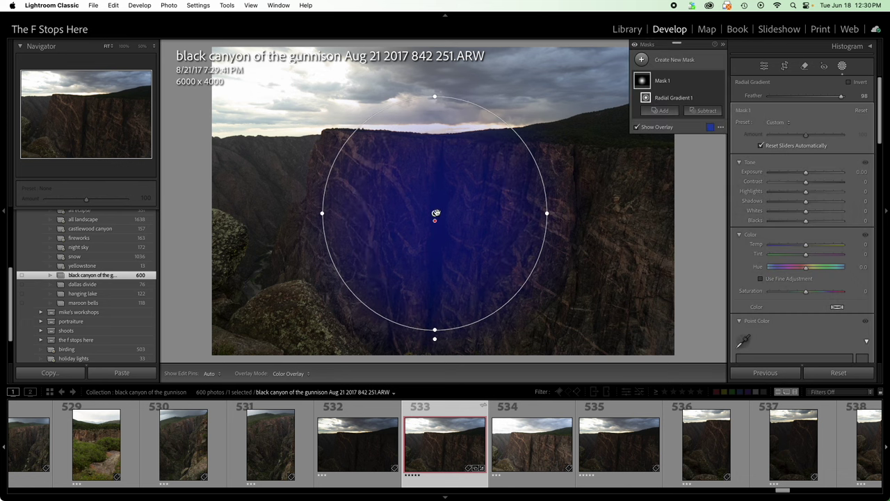
{"action": "left_click_drag", "start_coordinate": [436, 213], "coordinate": [443, 355]}
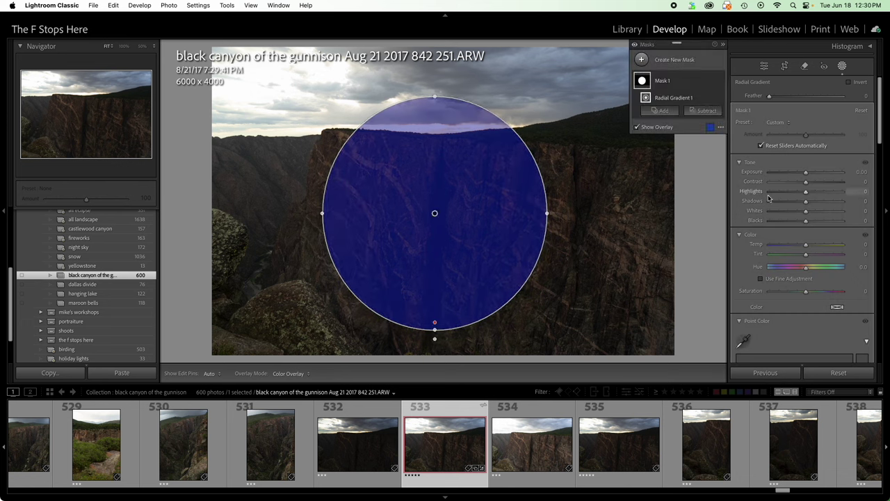
{"action": "left_click_drag", "start_coordinate": [807, 175], "coordinate": [713, 175]}
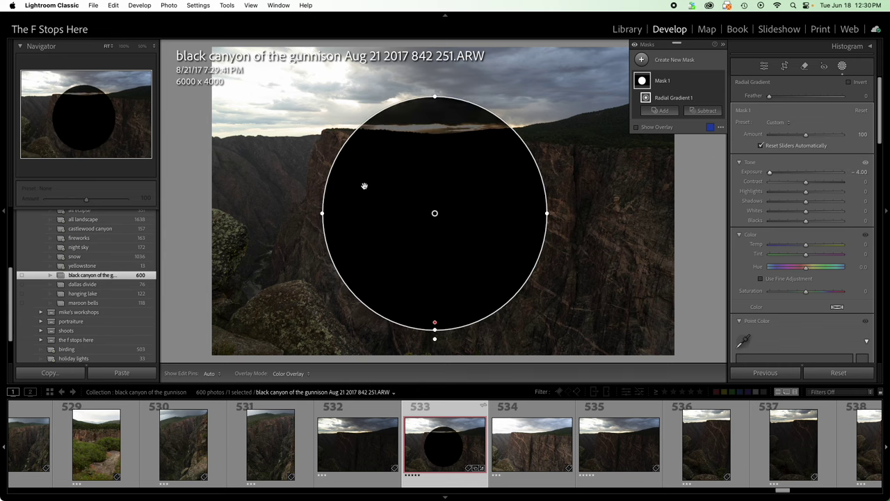
{"action": "left_click_drag", "start_coordinate": [434, 214], "coordinate": [447, 199]}
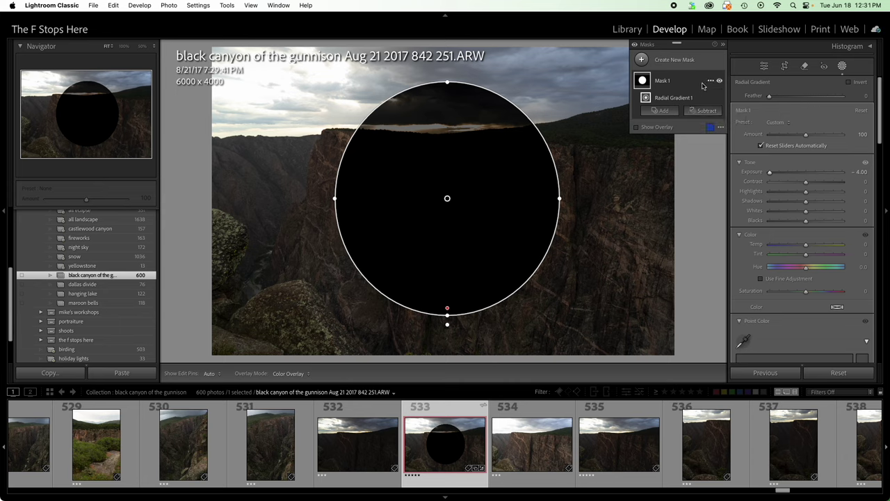
Step: Intersect Mask 1 with a brush from its options menu
{"action": "left_click", "coordinate": [710, 82]}
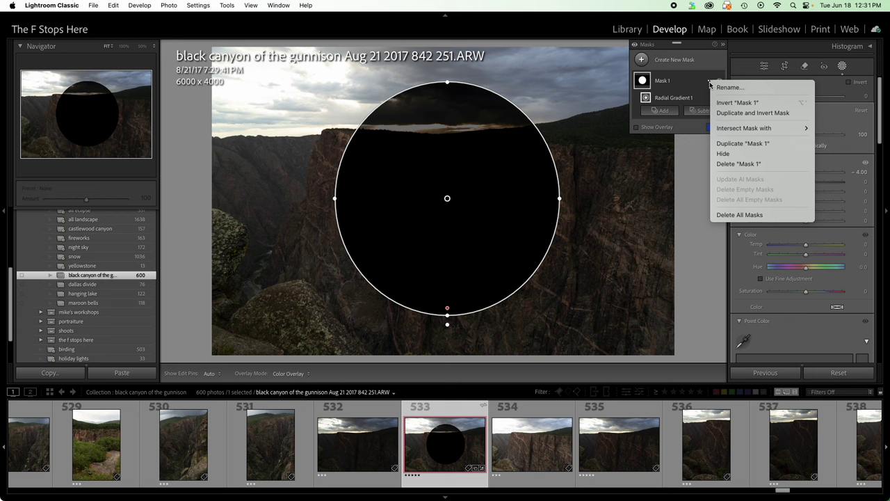
{"action": "mouse_move", "coordinate": [732, 132]}
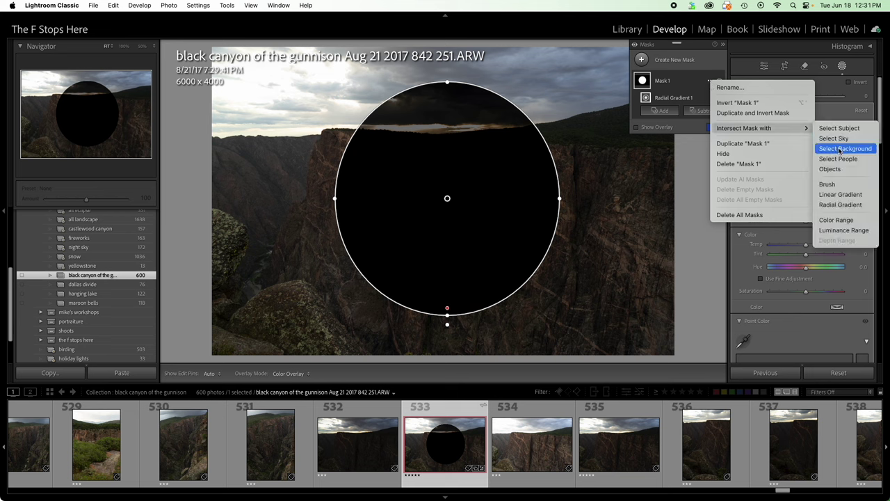
{"action": "left_click", "coordinate": [842, 185]}
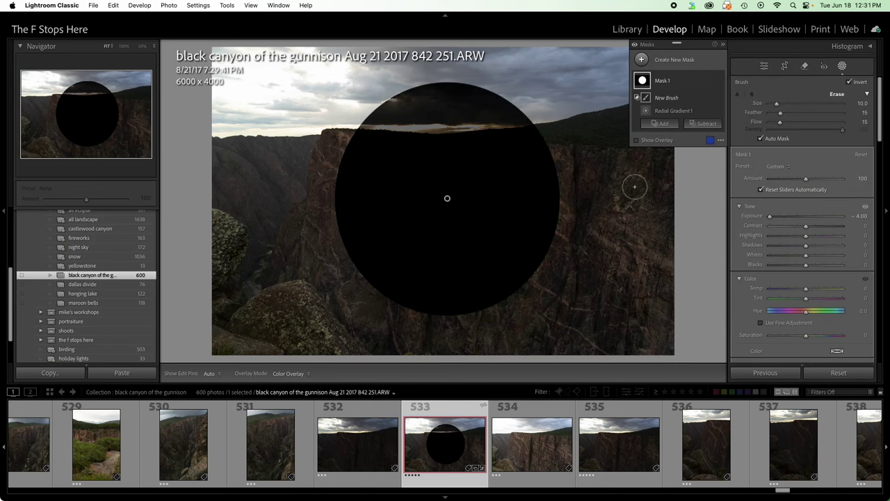
Step: Paint the brush over the sky patches and along the cliff's top edge, then show the overlay
{"action": "key", "text": "h"}
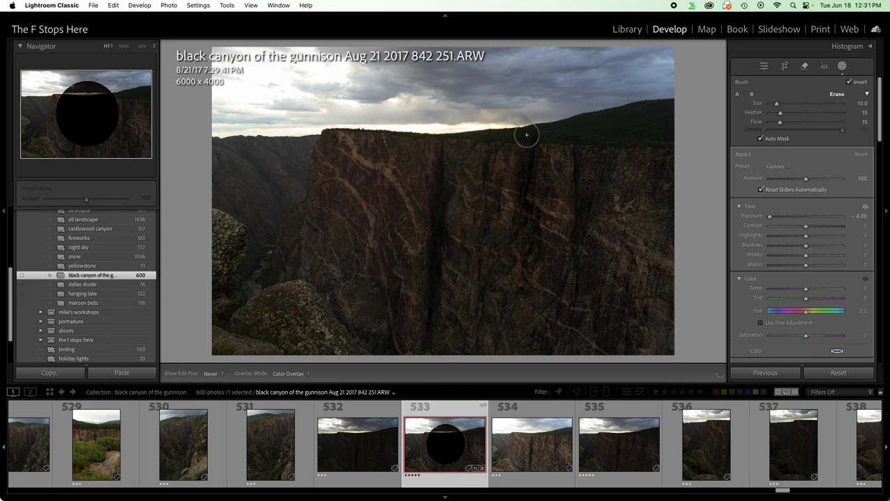
{"action": "left_click_drag", "start_coordinate": [527, 135], "coordinate": [509, 138]}
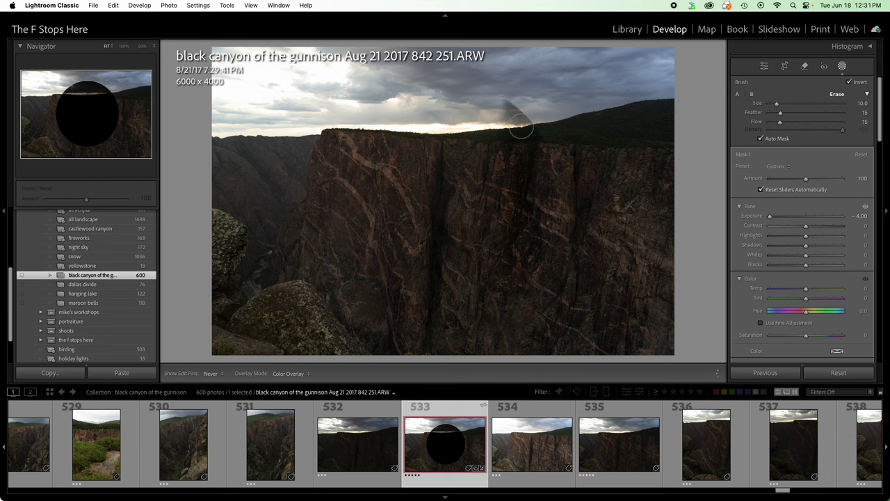
{"action": "left_click", "coordinate": [460, 93]}
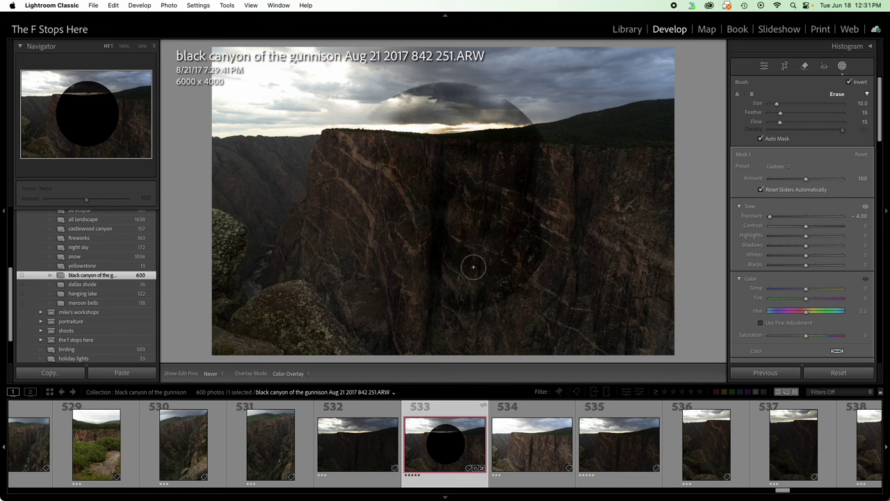
{"action": "left_click_drag", "start_coordinate": [347, 177], "coordinate": [397, 139]}
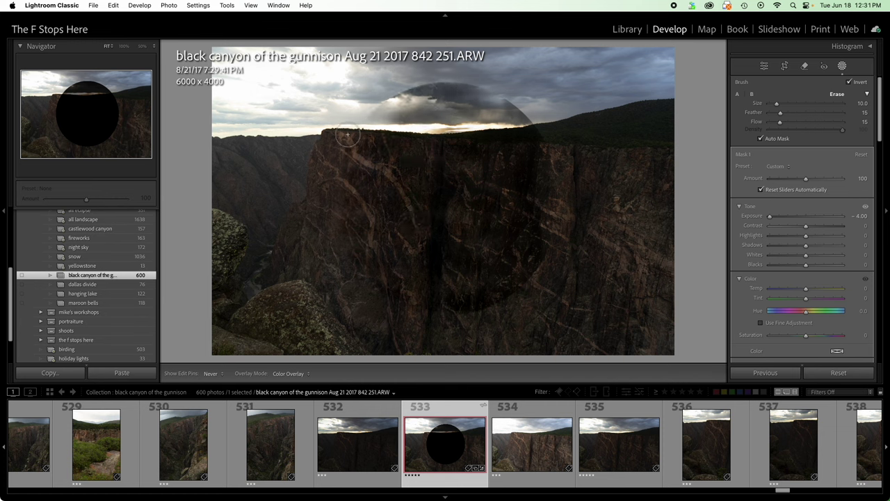
{"action": "key", "text": "h"}
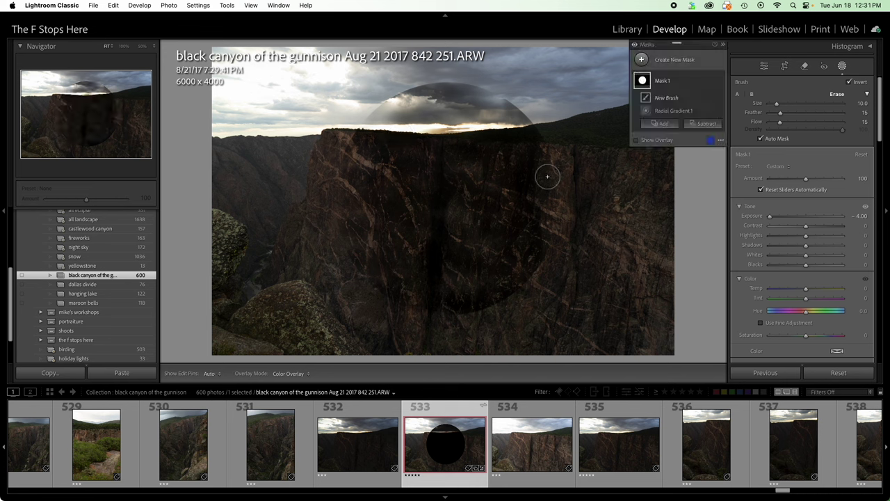
{"action": "key", "text": "o"}
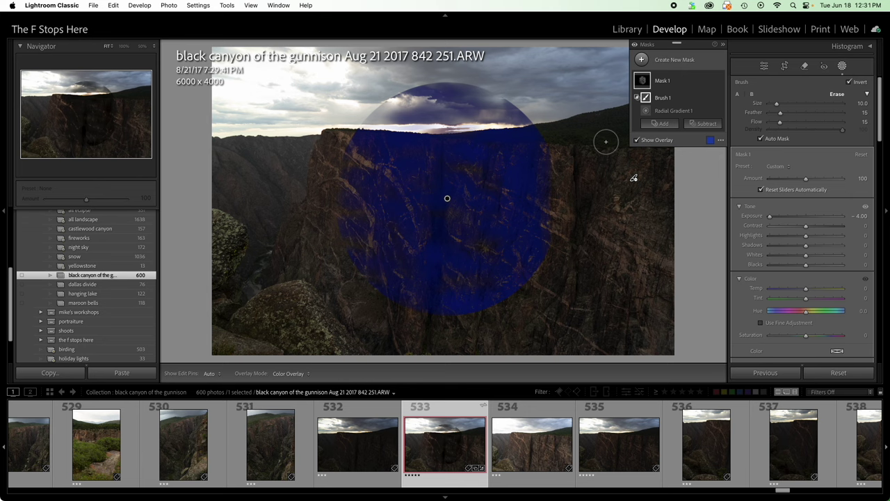
Step: Delete Mask 1 and apply Auto tone (Exposure +0.70, Highlights -79, Shadows +70)
{"action": "left_click", "coordinate": [710, 83]}
{"action": "left_click", "coordinate": [729, 167]}
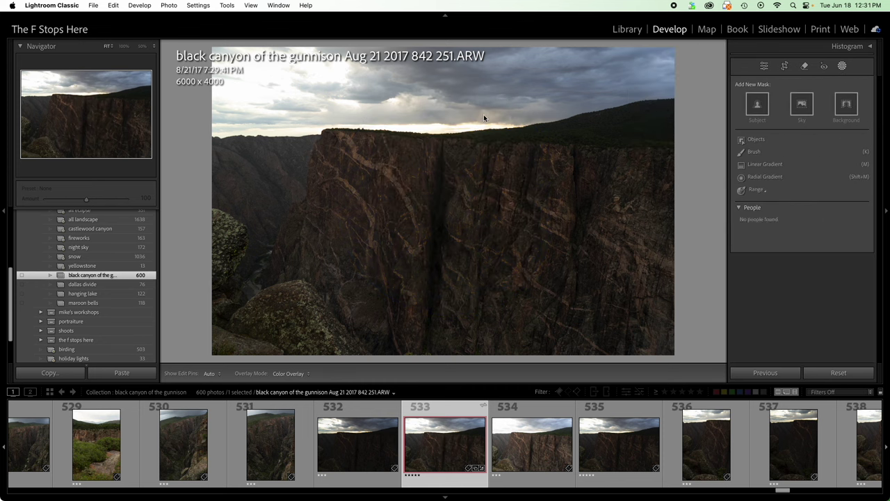
{"action": "left_click", "coordinate": [763, 65]}
{"action": "left_click", "coordinate": [805, 97]}
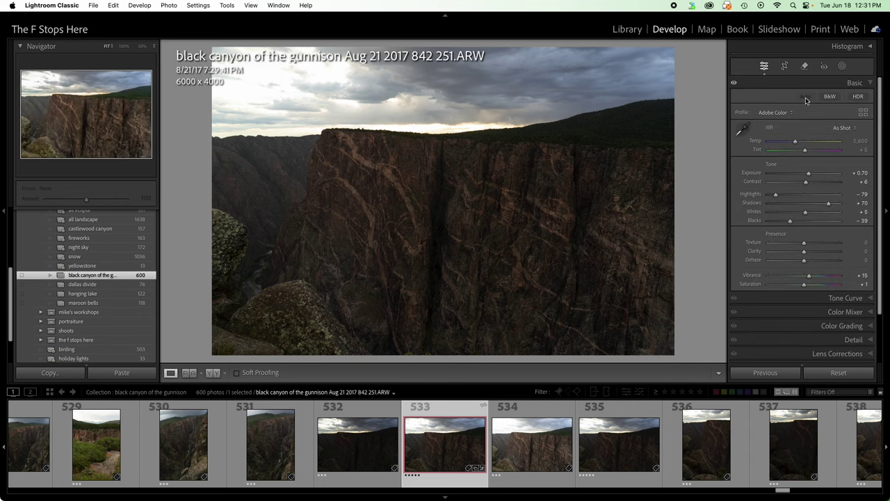
{"action": "left_click", "coordinate": [843, 67]}
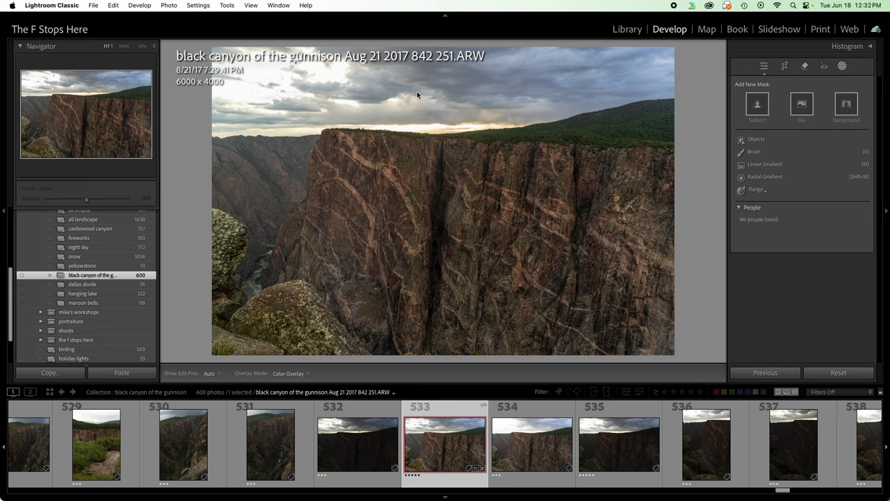
Step: Draw a wide radial gradient over the cliff top and sky with Feather 90 and Temp 84
{"action": "left_click", "coordinate": [777, 176]}
{"action": "left_click_drag", "start_coordinate": [453, 146], "coordinate": [667, 87]}
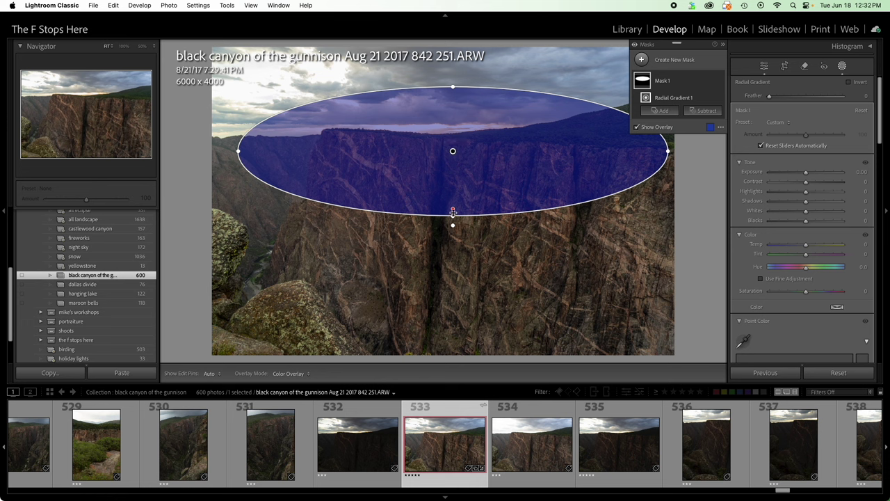
{"action": "left_click_drag", "start_coordinate": [453, 210], "coordinate": [452, 151]}
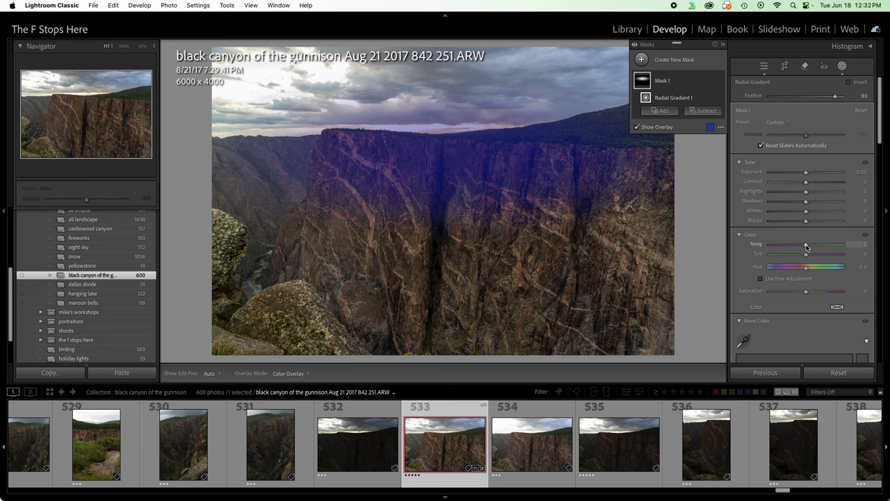
{"action": "left_click_drag", "start_coordinate": [806, 247], "coordinate": [837, 247]}
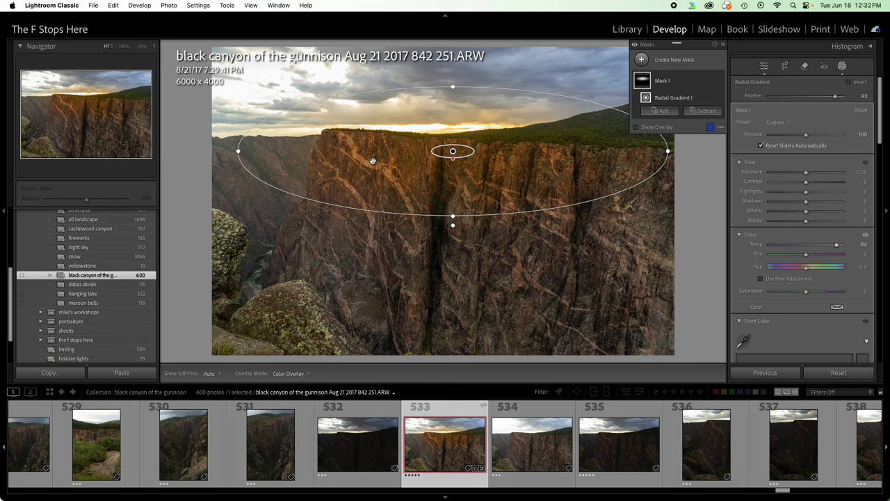
{"action": "key", "text": "o"}
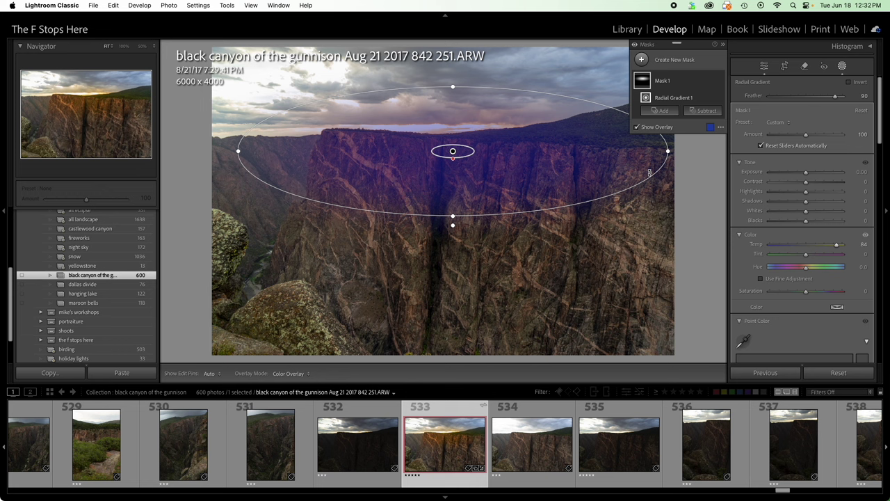
Step: Intersect Mask 1 with Select Sky and compare the overlay on and off
{"action": "left_click", "coordinate": [709, 82]}
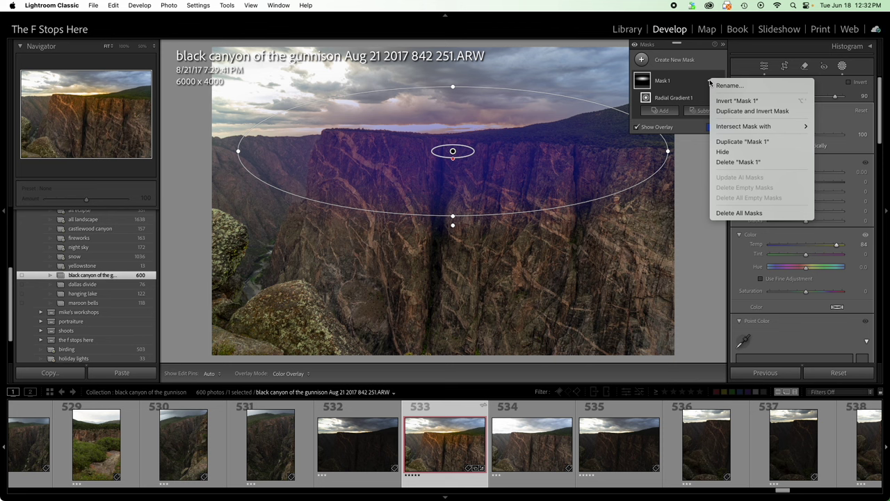
{"action": "mouse_move", "coordinate": [755, 126]}
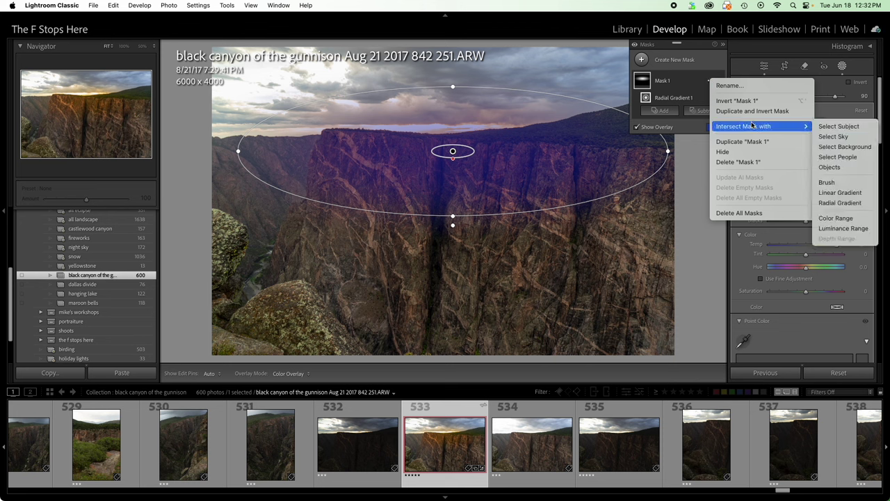
{"action": "left_click", "coordinate": [857, 141]}
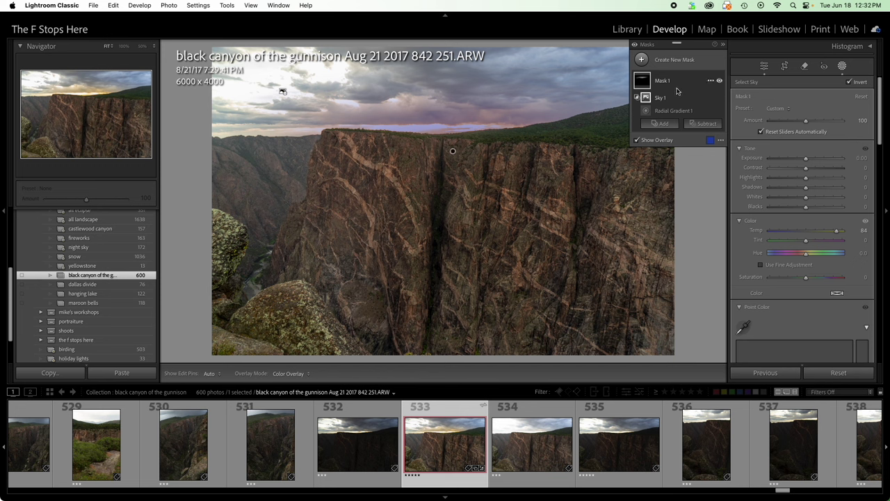
{"action": "key", "text": "o"}
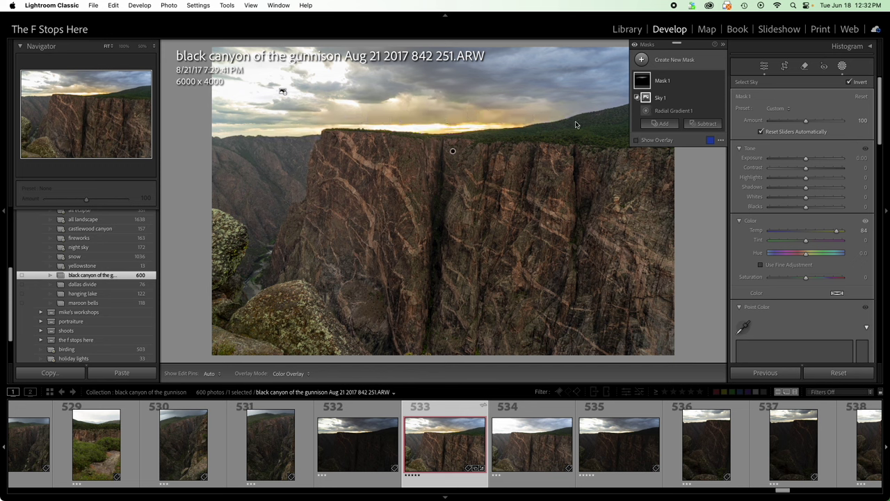
{"action": "key", "text": "o"}
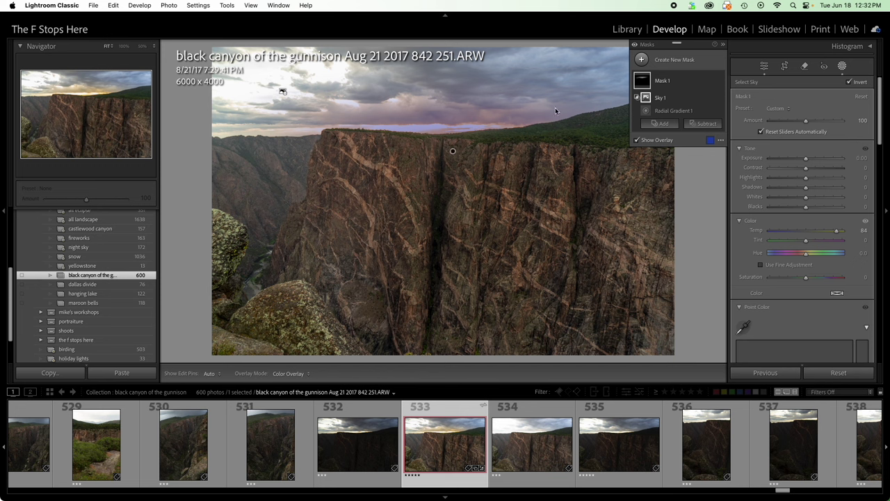
{"action": "key", "text": "o"}
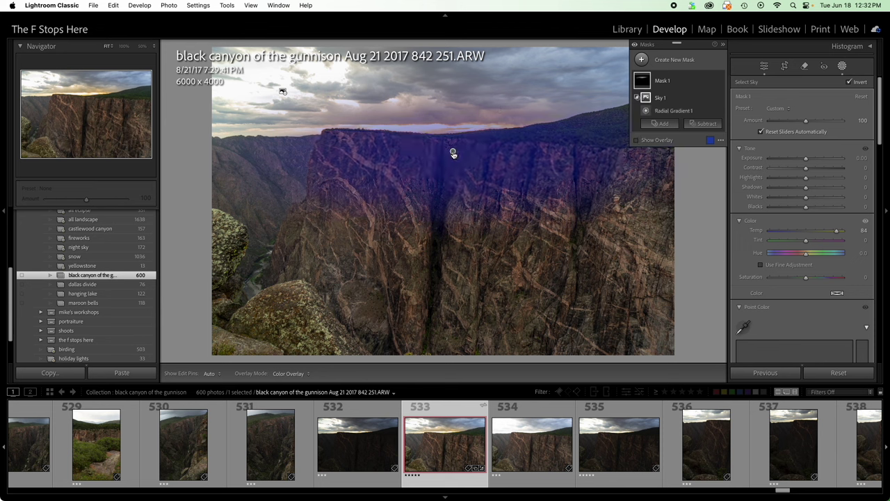
Step: Nudge the radial gradient over the cliff top, then switch to Capture One's copy of the photo
{"action": "left_click", "coordinate": [453, 152]}
{"action": "mouse_move", "coordinate": [453, 153]}
{"action": "left_mouse_down"}
{"action": "mouse_move", "coordinate": [481, 151]}
{"action": "mouse_move", "coordinate": [348, 146]}
{"action": "mouse_move", "coordinate": [556, 141]}
{"action": "mouse_move", "coordinate": [445, 146]}
{"action": "left_mouse_up"}
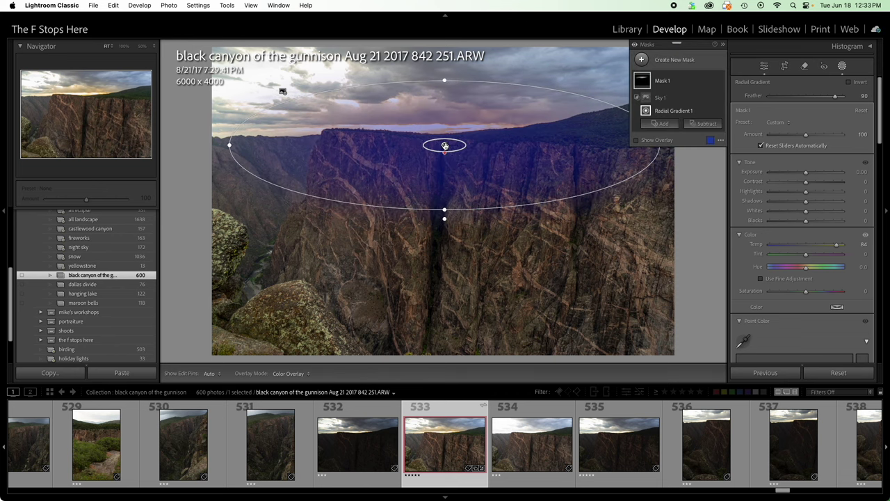
{"action": "key", "text": "o"}
{"action": "key", "text": "o"}
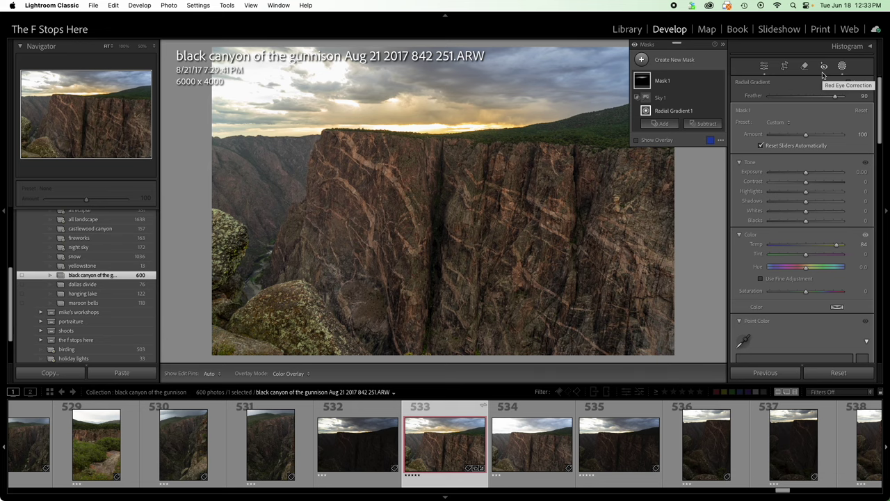
{"action": "key", "text": "ctrl+Right"}
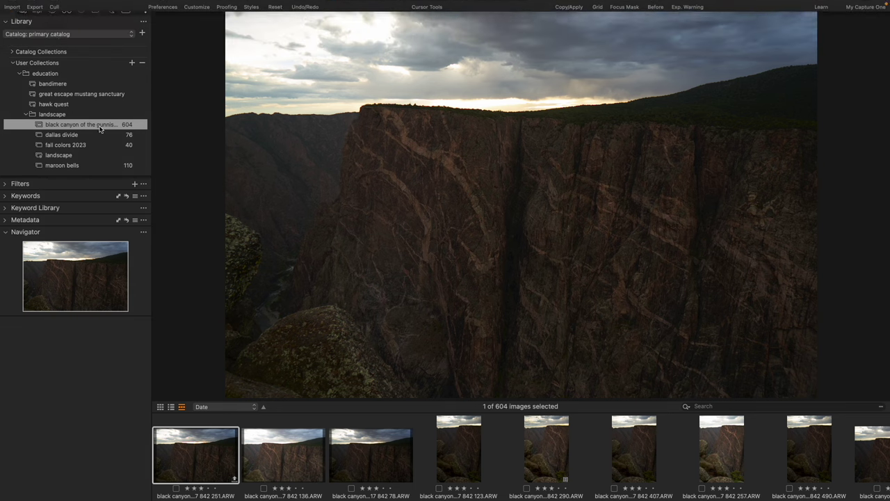
Step: Auto-adjust Exposure and High Dynamic Range to Exposure 0.78, Highlight -20, Shadow 29
{"action": "left_click", "coordinate": [37, 9]}
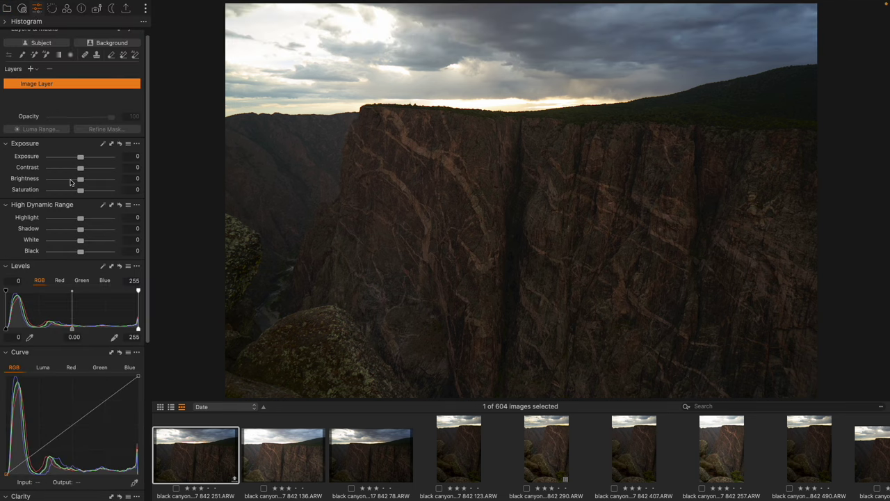
{"action": "left_click", "coordinate": [102, 144]}
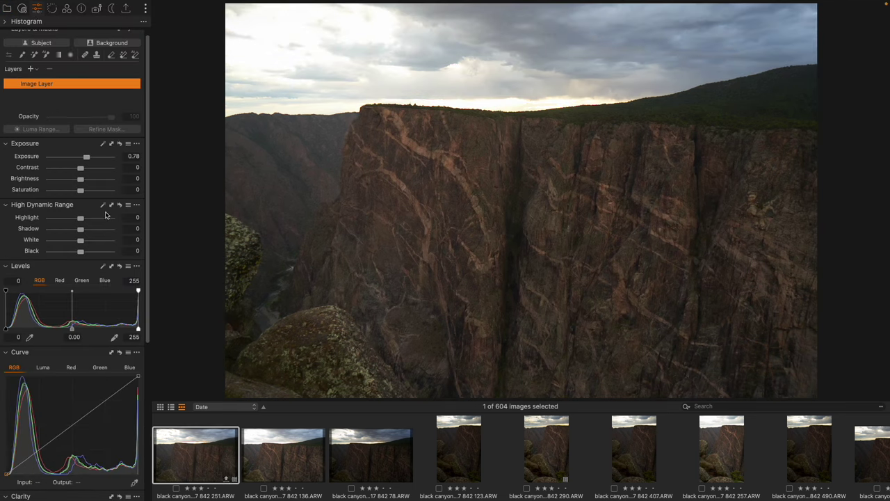
{"action": "left_click", "coordinate": [103, 204]}
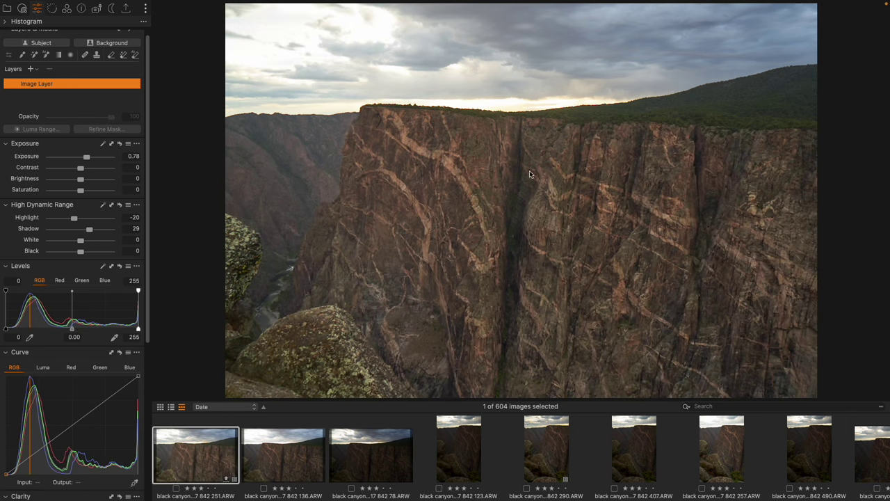
{"action": "left_click", "coordinate": [70, 55]}
Step: Draw a radial gradient mask over the cliff-top skyline, tighten its inner ellipse, and set Kelvin to 12585
{"action": "left_click_drag", "start_coordinate": [516, 141], "coordinate": [823, 58]}
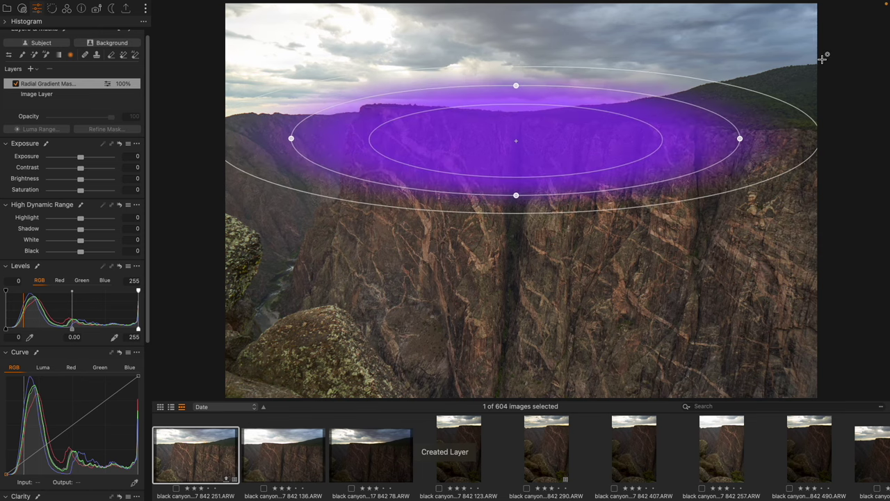
{"action": "left_click_drag", "start_coordinate": [522, 182], "coordinate": [516, 129]}
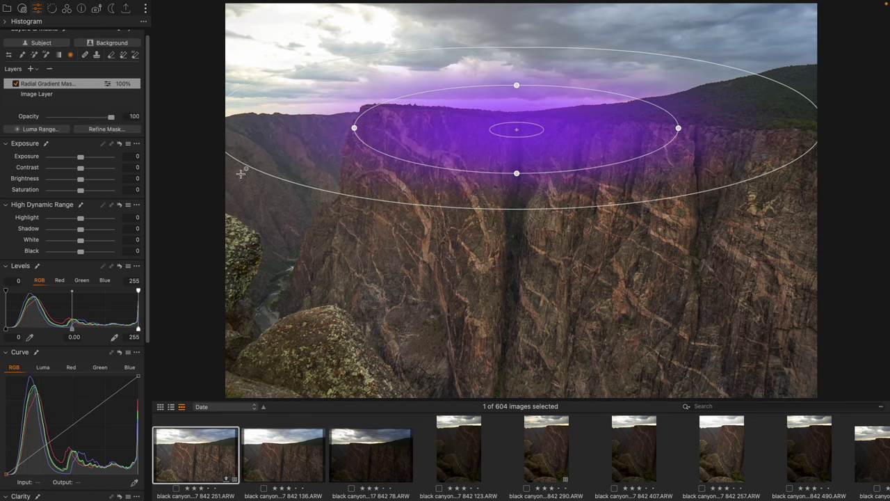
{"action": "left_click", "coordinate": [67, 9]}
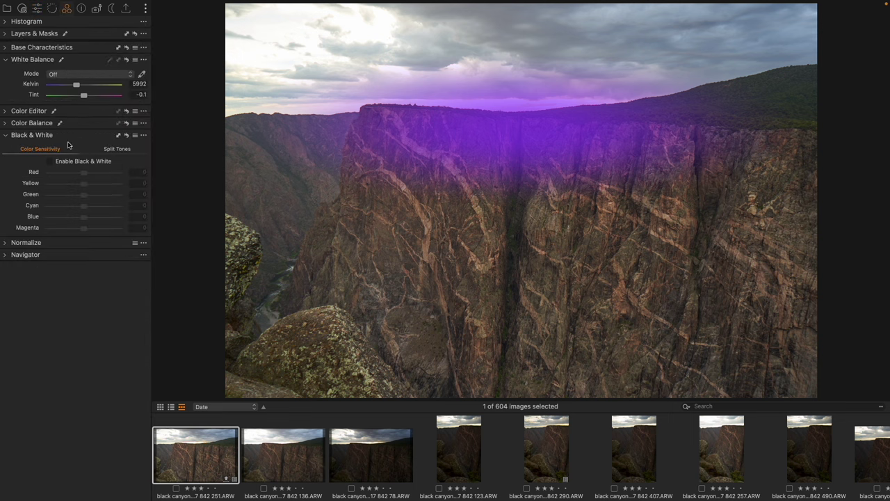
{"action": "left_click_drag", "start_coordinate": [76, 85], "coordinate": [110, 90]}
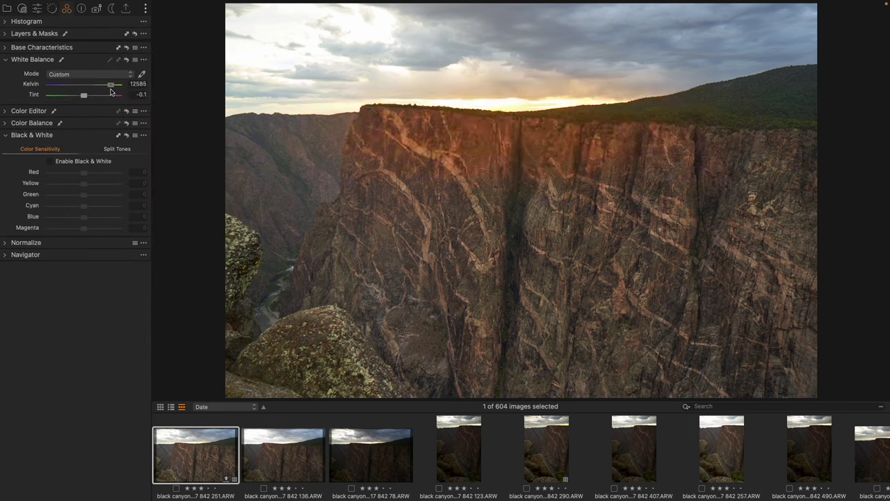
{"action": "mouse_move", "coordinate": [715, 129]}
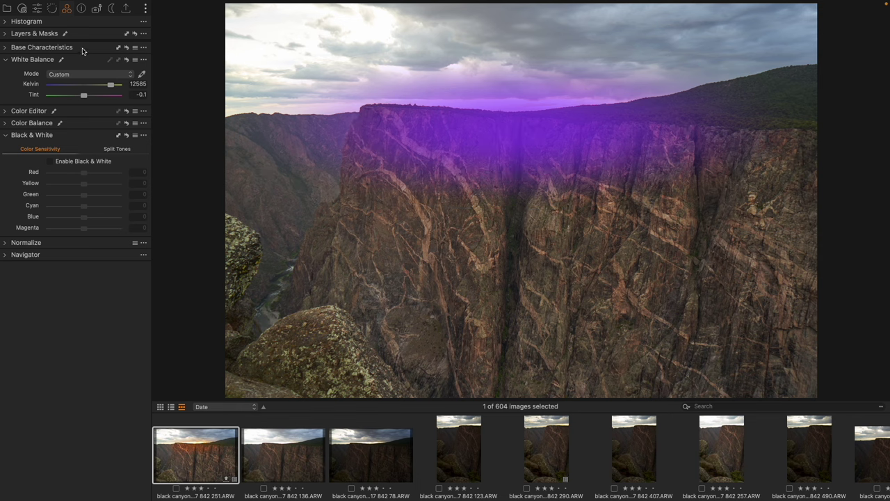
Step: Arm the AI Mask tool on the gradient layer and set mask visibility to Never Display Mask
{"action": "left_click", "coordinate": [37, 9]}
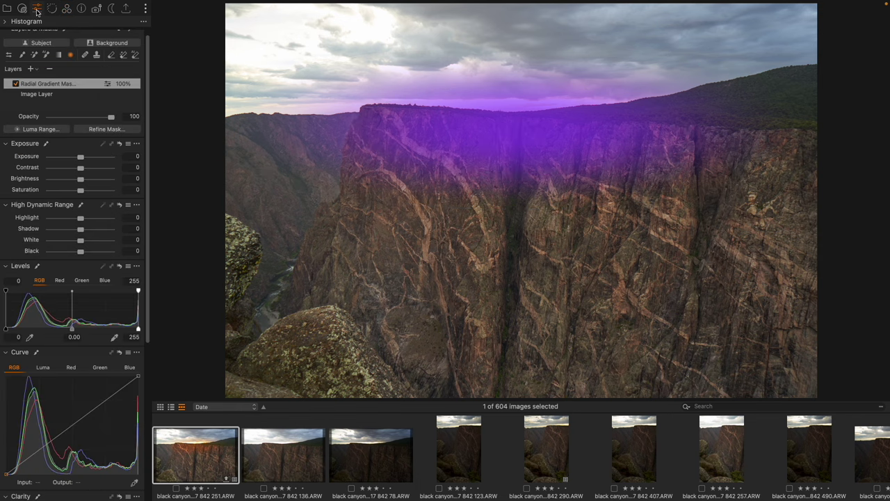
{"action": "left_click", "coordinate": [135, 58]}
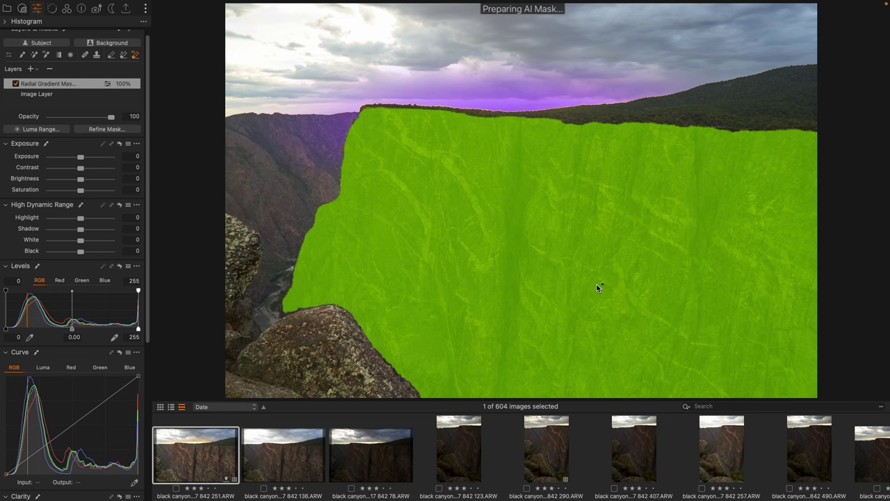
{"action": "key", "text": "m"}
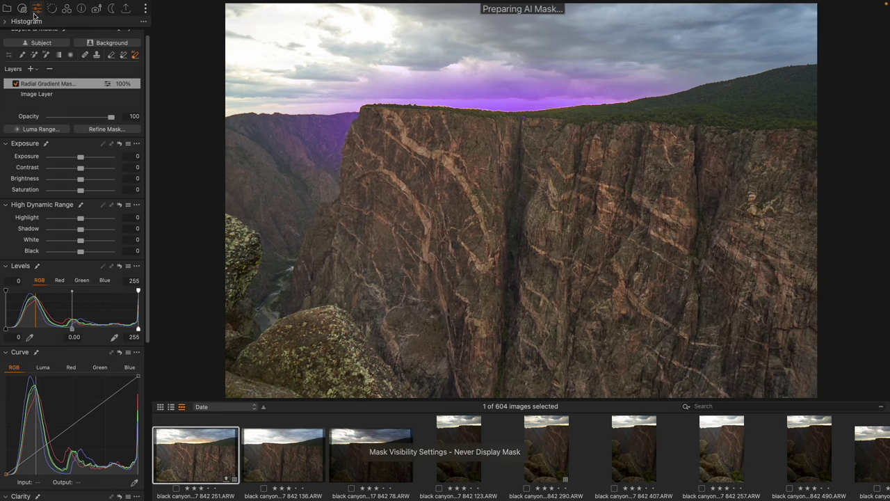